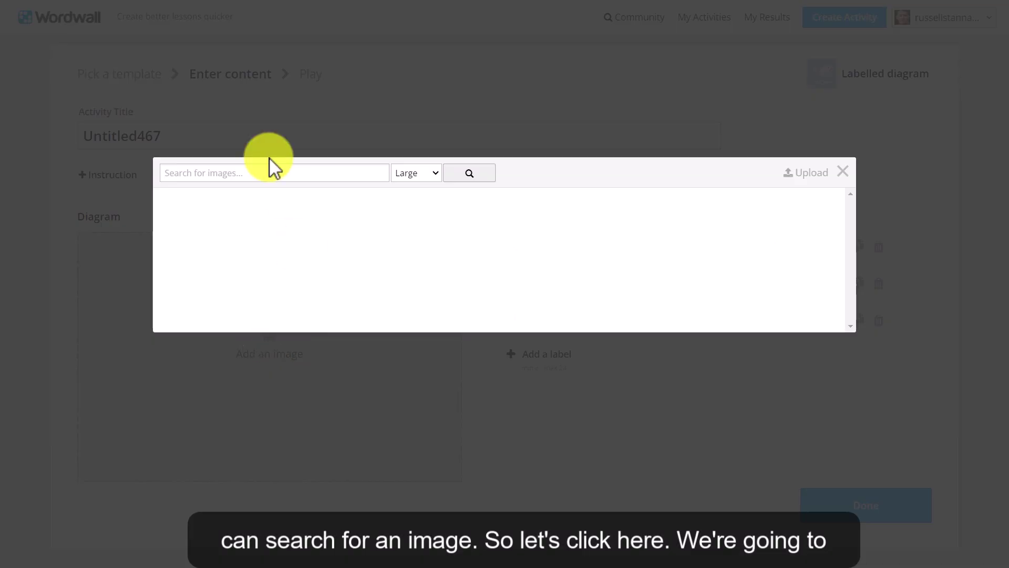
- Search large images for "Computer" and use the 800 × 616 picture of a tower, monitor, keyboard and mouse as the diagram
text(Computer)
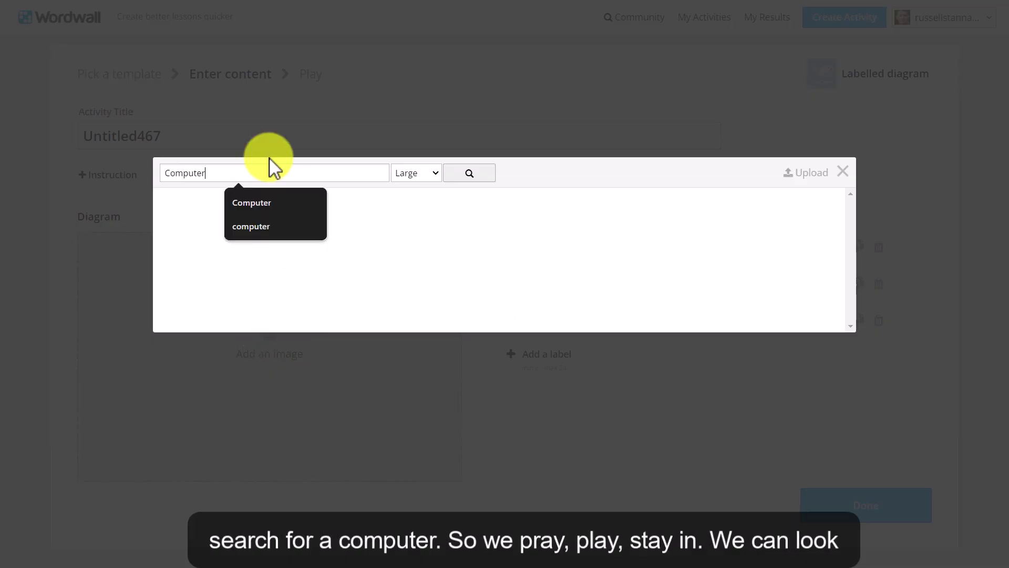
key(Return)
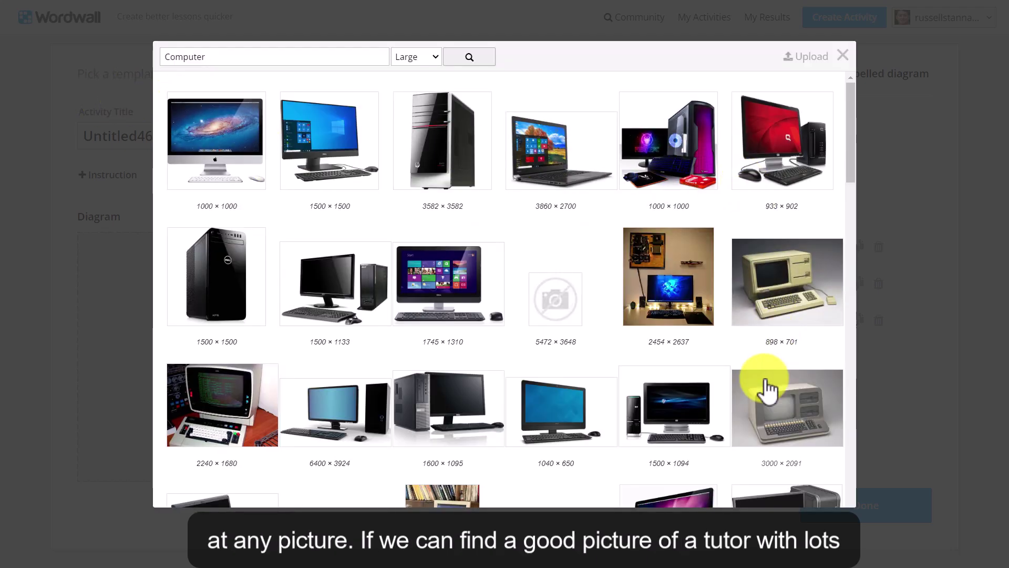
drag(847, 160, 834, 334)
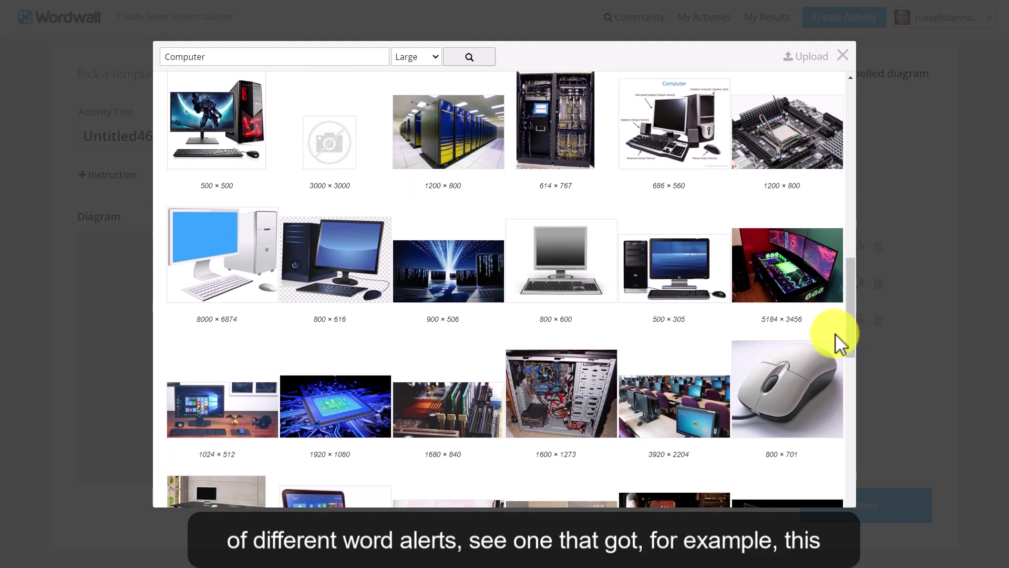
click(339, 263)
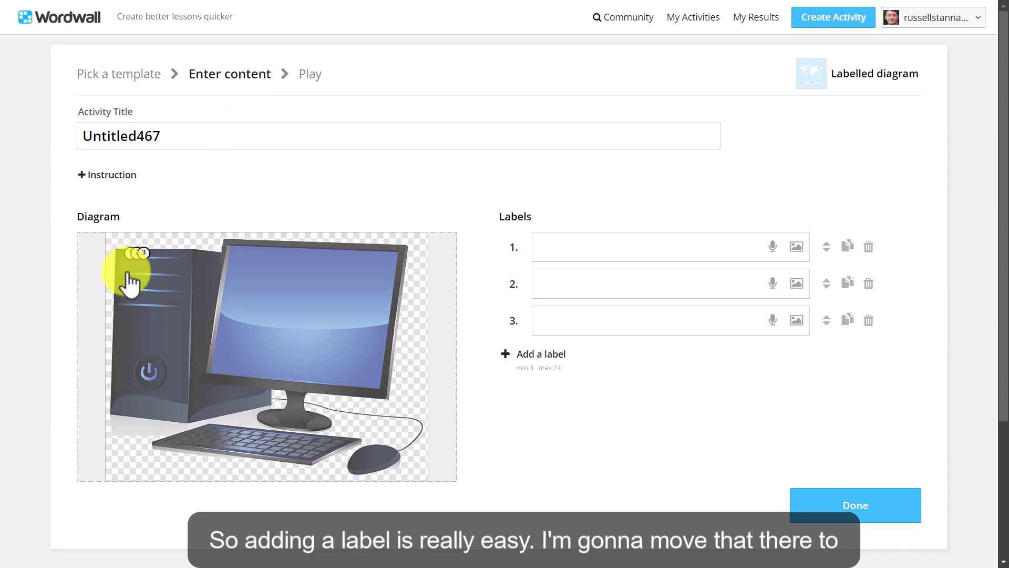
- Position marker 3 on the mouse, marker 2 on the keyboard and marker 1 on the monitor screen in the diagram
mouse_move(149, 253)
mouse_down()
mouse_move(272, 407)
mouse_move(368, 460)
mouse_up()
mouse_move(138, 252)
mouse_down()
mouse_move(263, 428)
mouse_move(266, 458)
mouse_move(244, 453)
mouse_up()
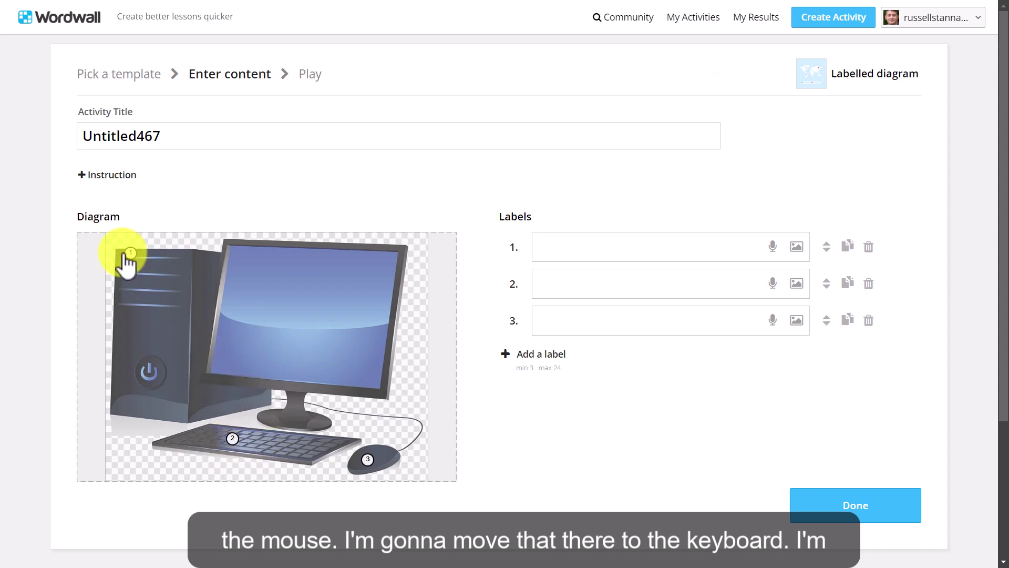
mouse_move(131, 254)
mouse_down()
mouse_move(138, 277)
mouse_move(296, 329)
mouse_move(315, 325)
mouse_move(289, 309)
mouse_move(313, 318)
mouse_up()
- Add labels 4 and 5, placing marker 4 on the computer tower and marker 5 on the mouse cable
click(532, 362)
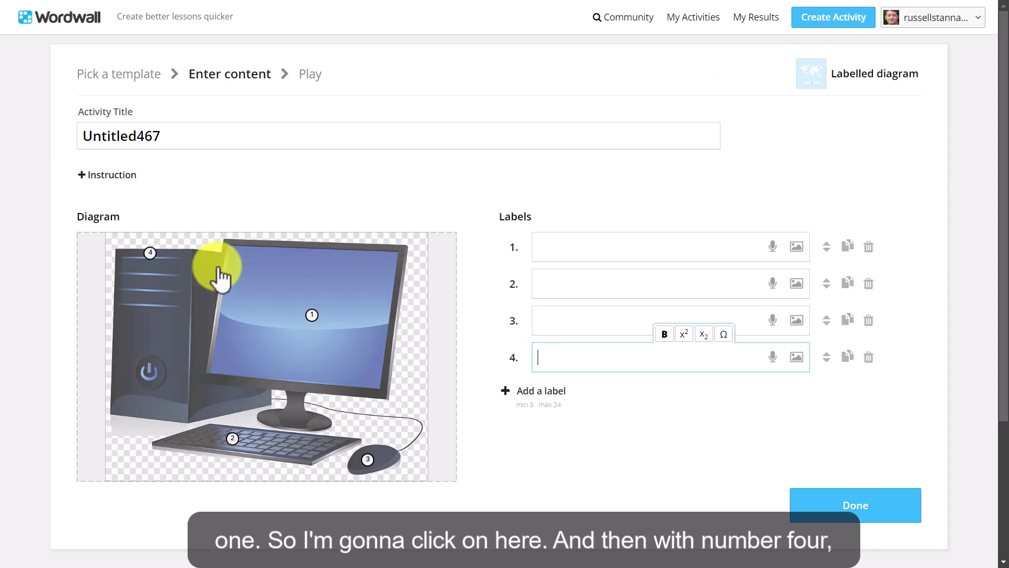
drag(150, 254, 149, 353)
click(505, 402)
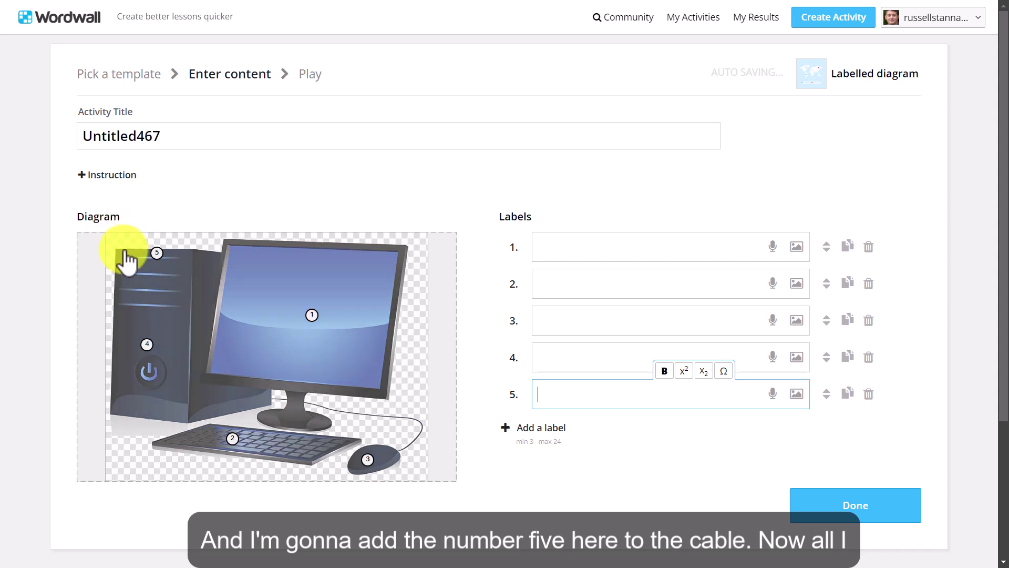
mouse_move(157, 255)
mouse_down()
mouse_move(246, 371)
mouse_move(340, 413)
mouse_move(374, 416)
mouse_up()
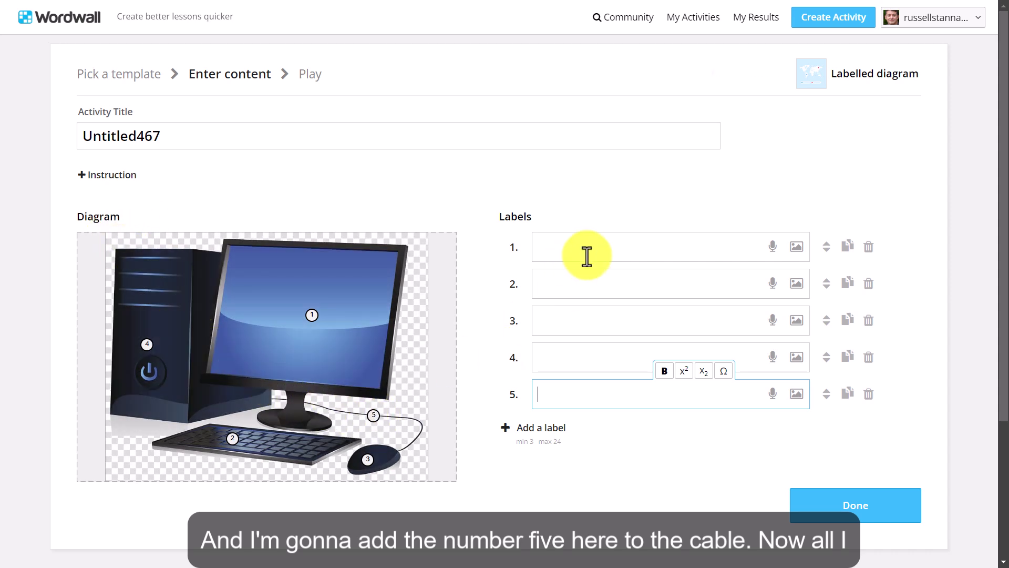
- Fill in labels 1 to 5 as Screen, Keyboard, Mouse, Computer and Cable
click(582, 247)
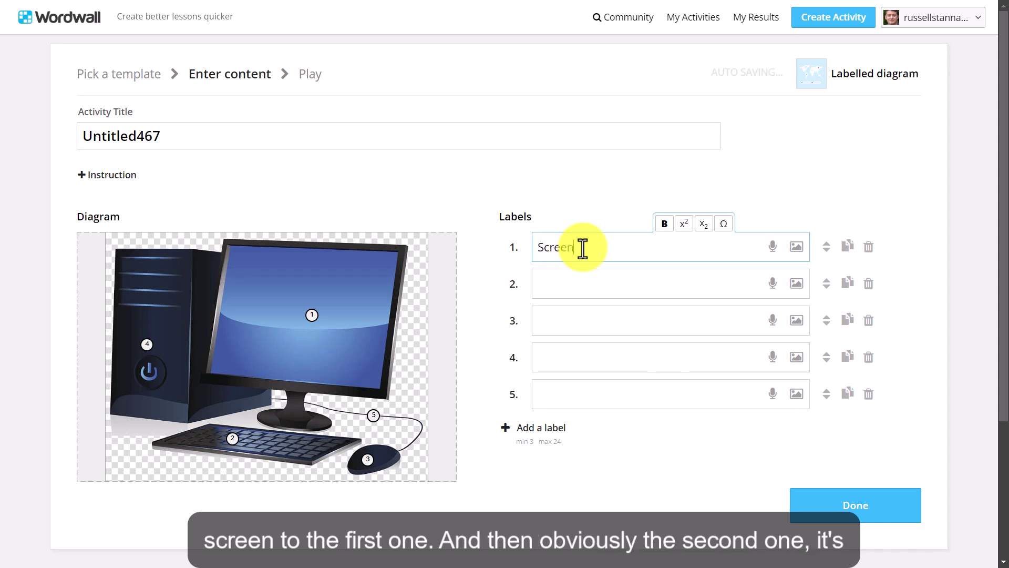
click(560, 280)
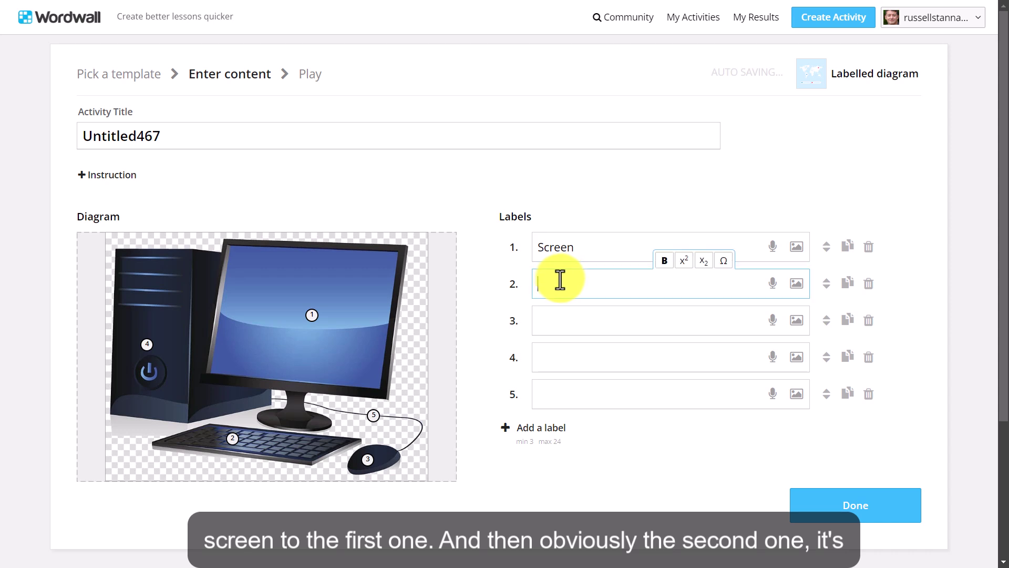
text(Keyboard)
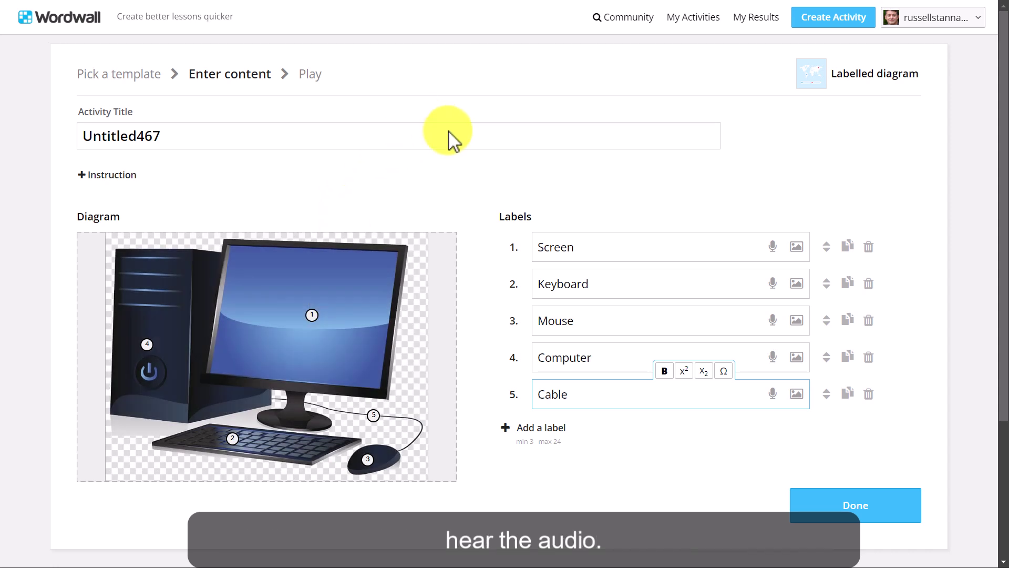
- Generate English (GB) male voice audio for the Screen and Keyboard labels
click(771, 247)
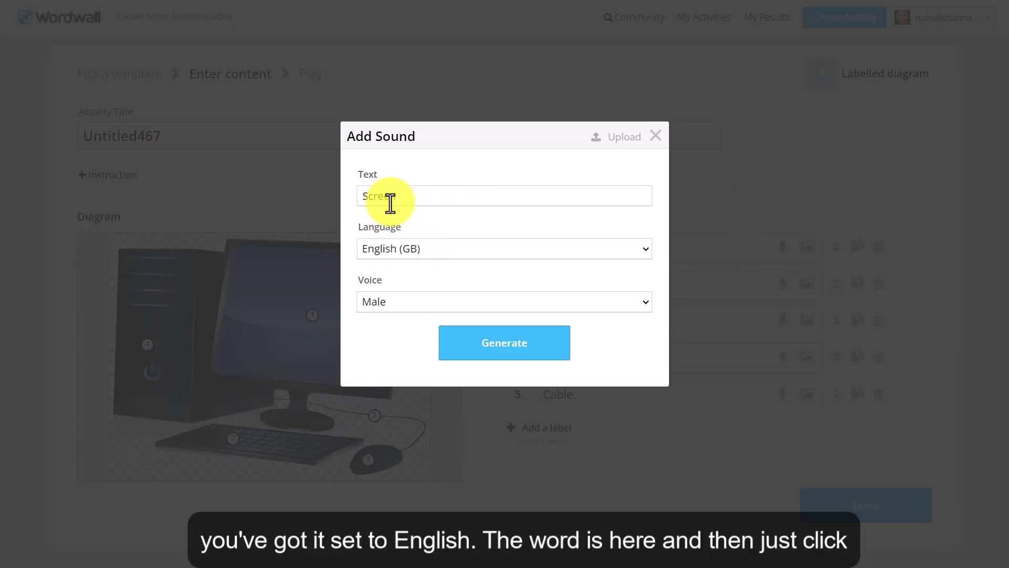
click(505, 344)
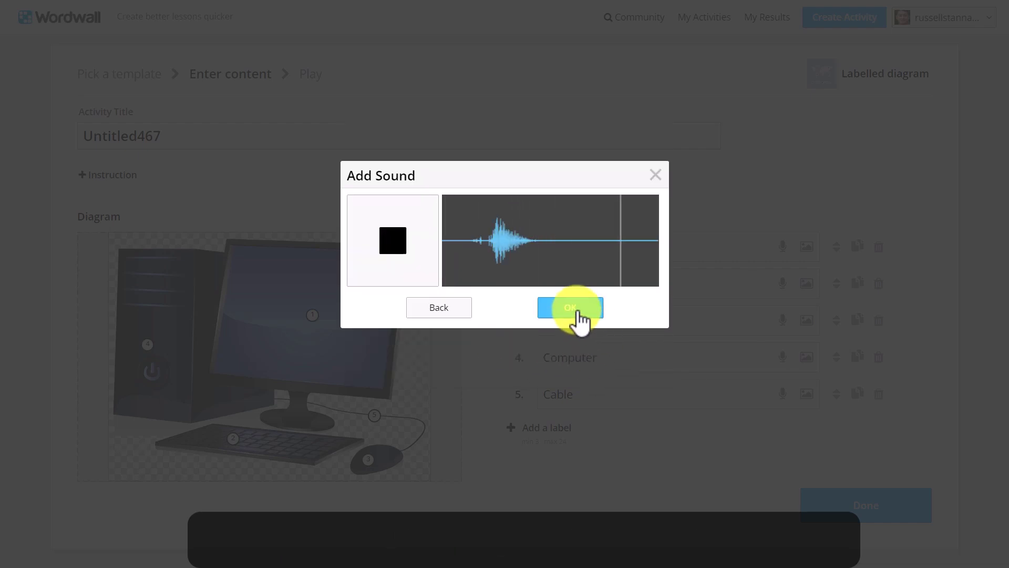
click(578, 314)
click(772, 285)
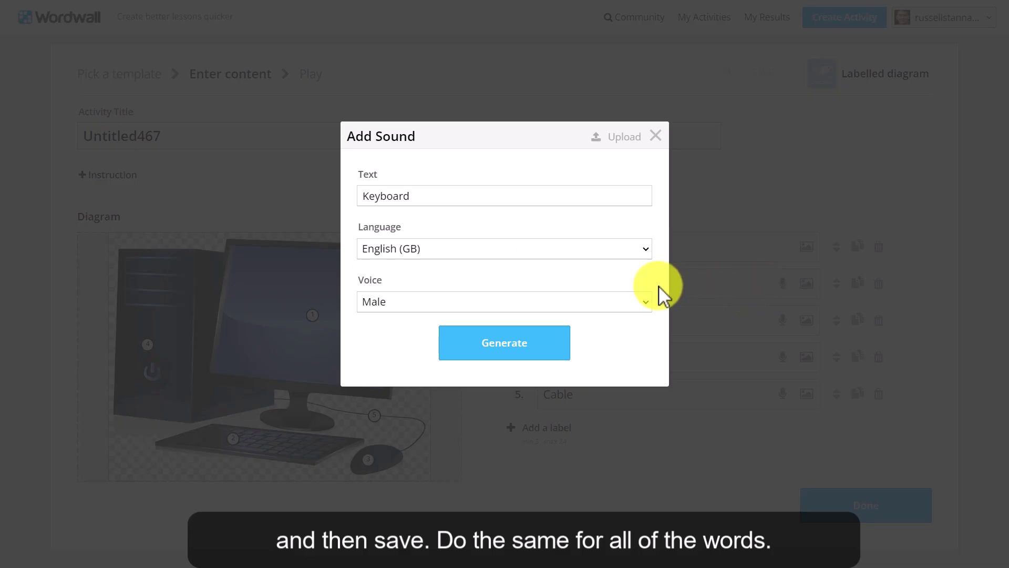
click(513, 344)
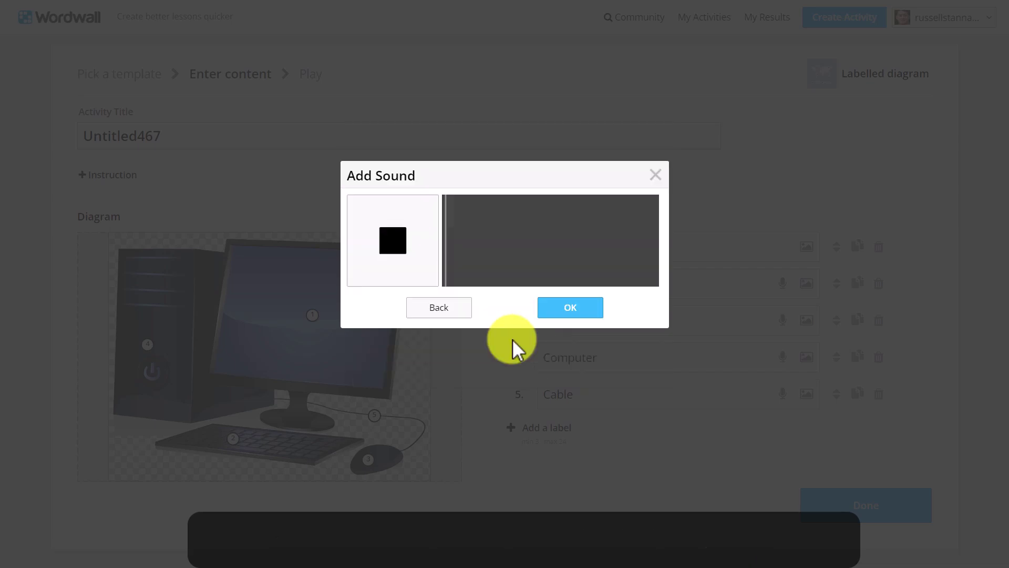
click(577, 314)
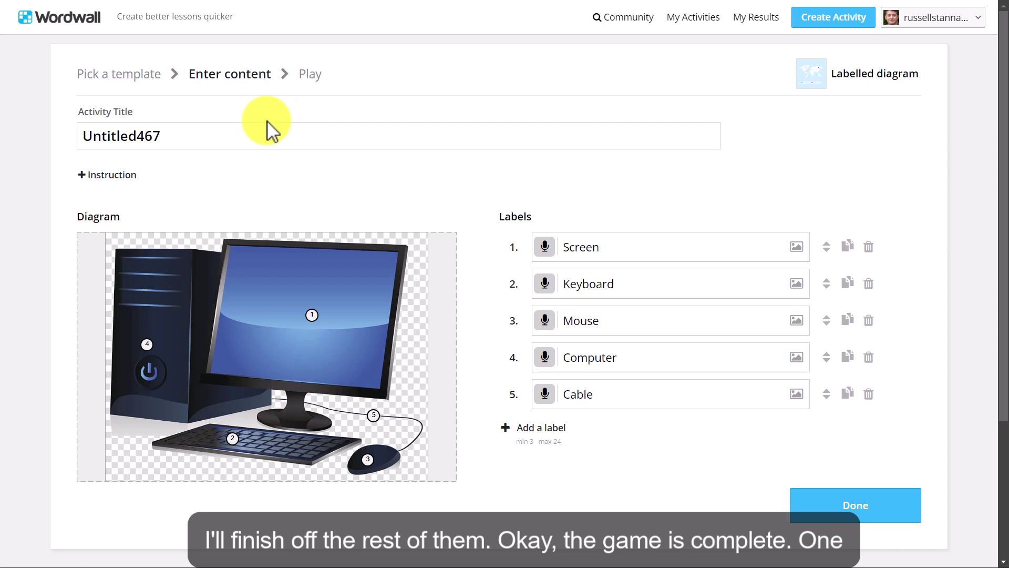
- Title the activity "Computer words" and finish creating it
click(218, 130)
text(C)
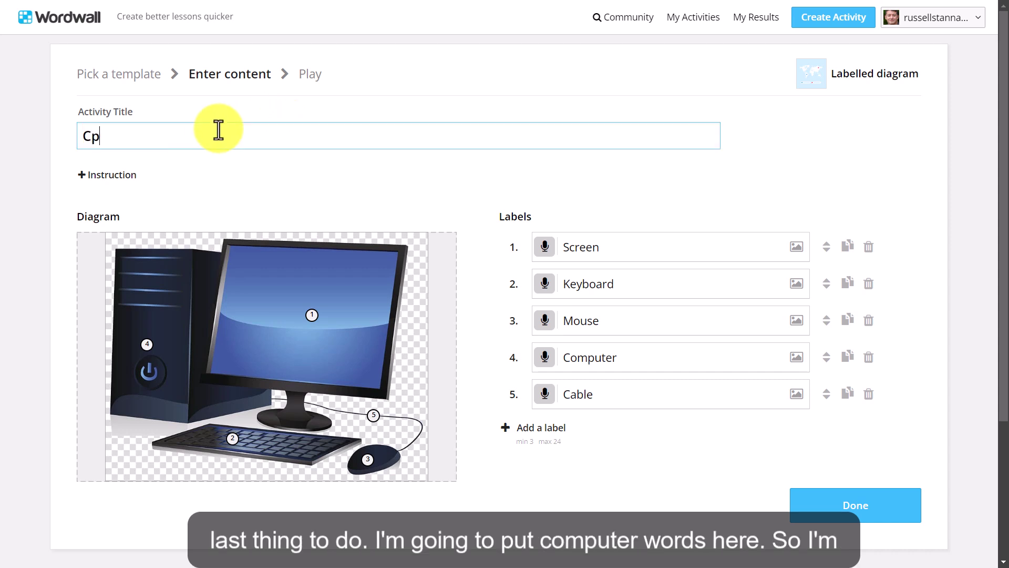
text(p)
key(BackSpace)
text(o)
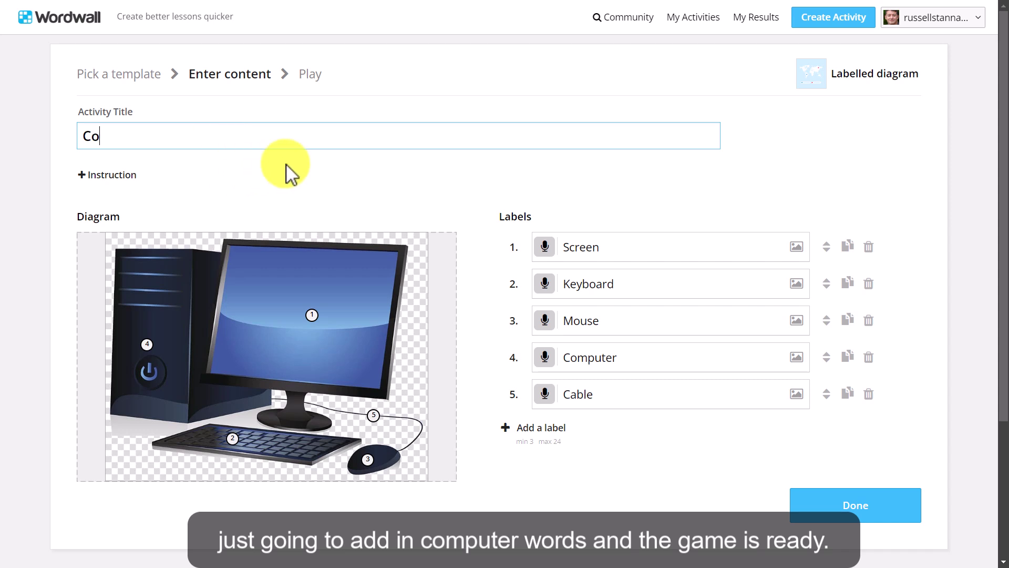
text(mputer words)
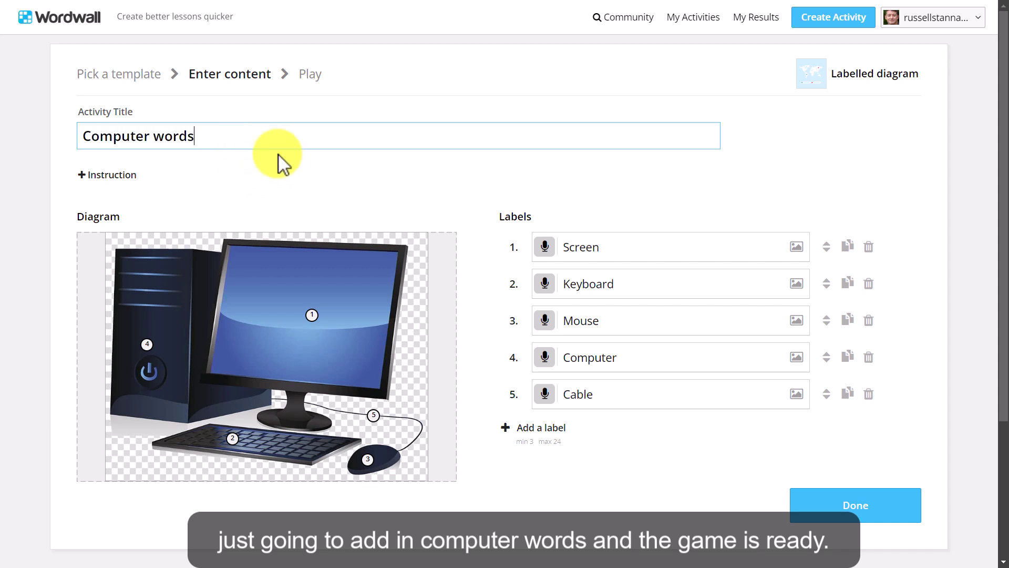
click(855, 509)
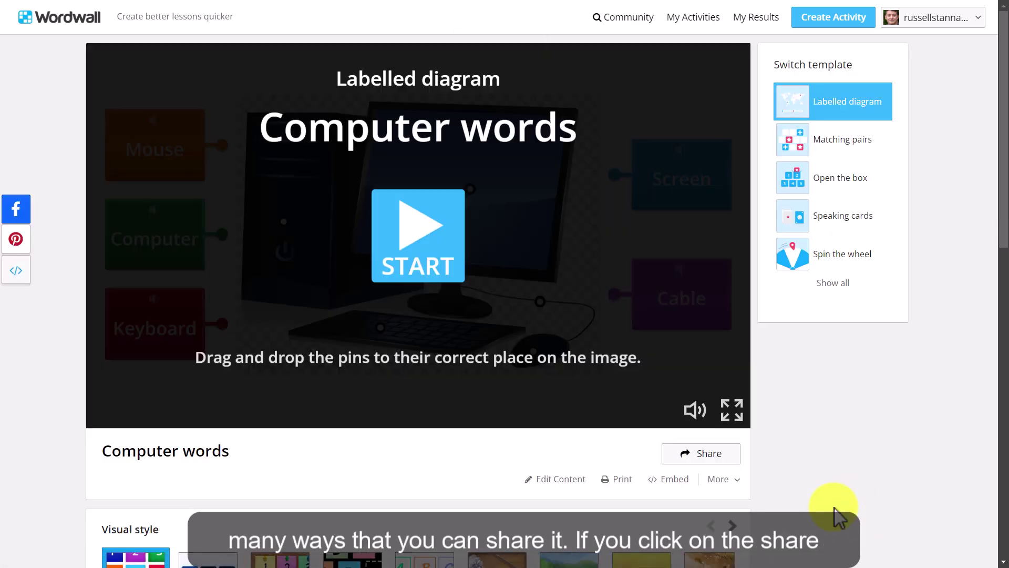
- Share the activity as an assignment and display the QR code for its student link, then close the sharing dialog
click(704, 465)
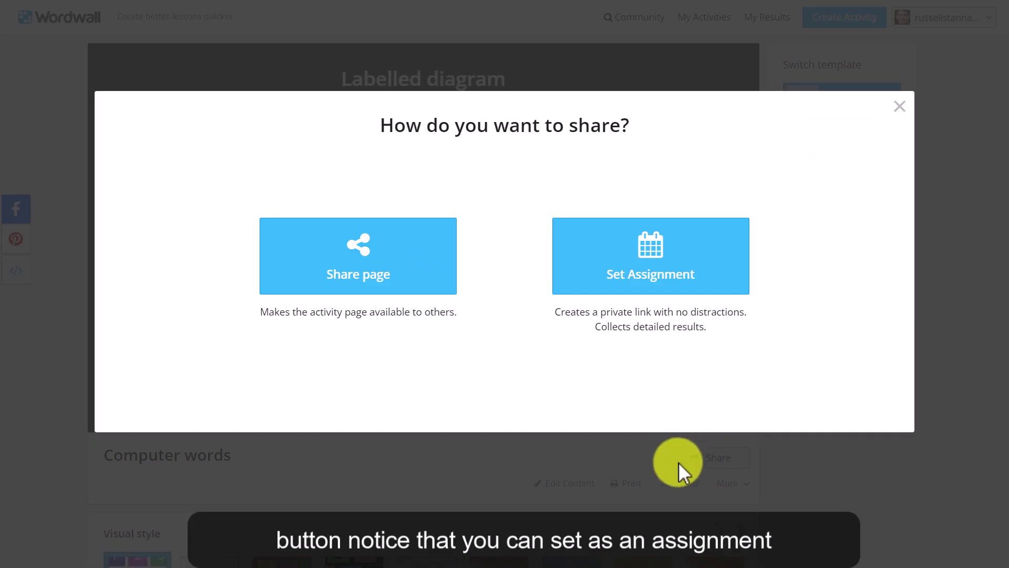
click(646, 276)
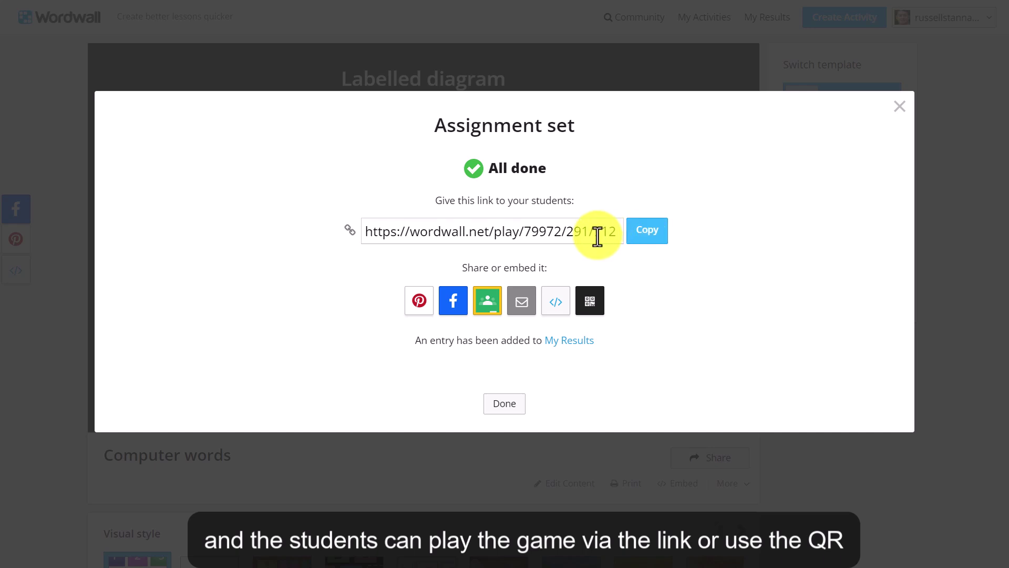
click(591, 305)
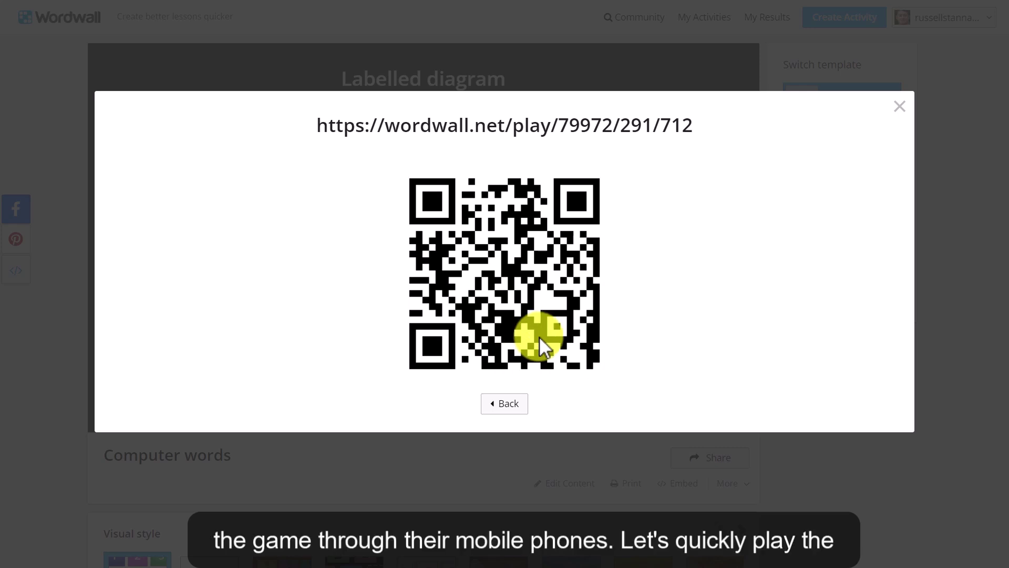
click(899, 107)
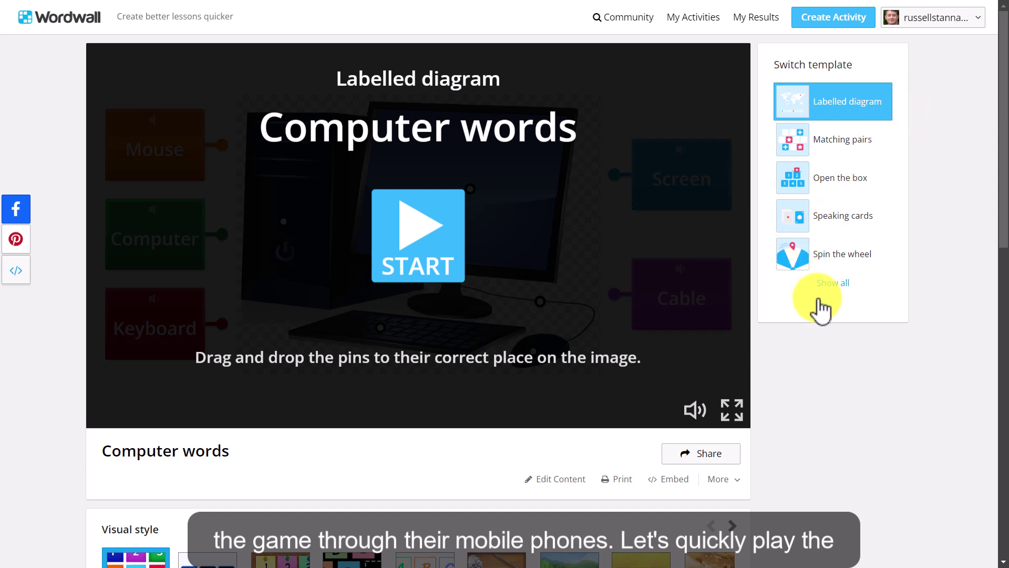
- Play the activity, pinning Mouse, Cable, Computer, Screen and Keyboard to their matching parts of the image, and submit the answers
click(412, 231)
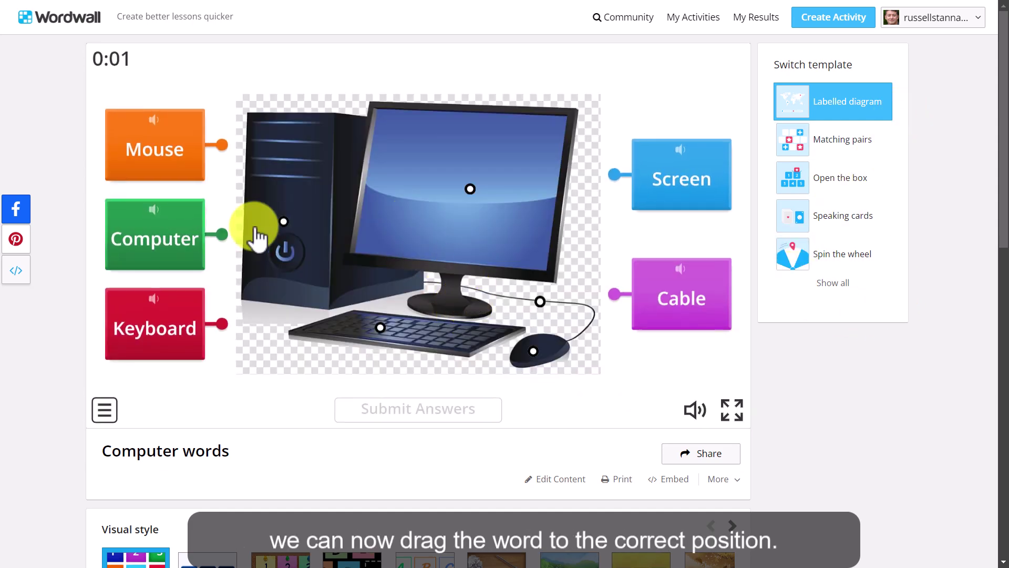
drag(221, 146, 536, 355)
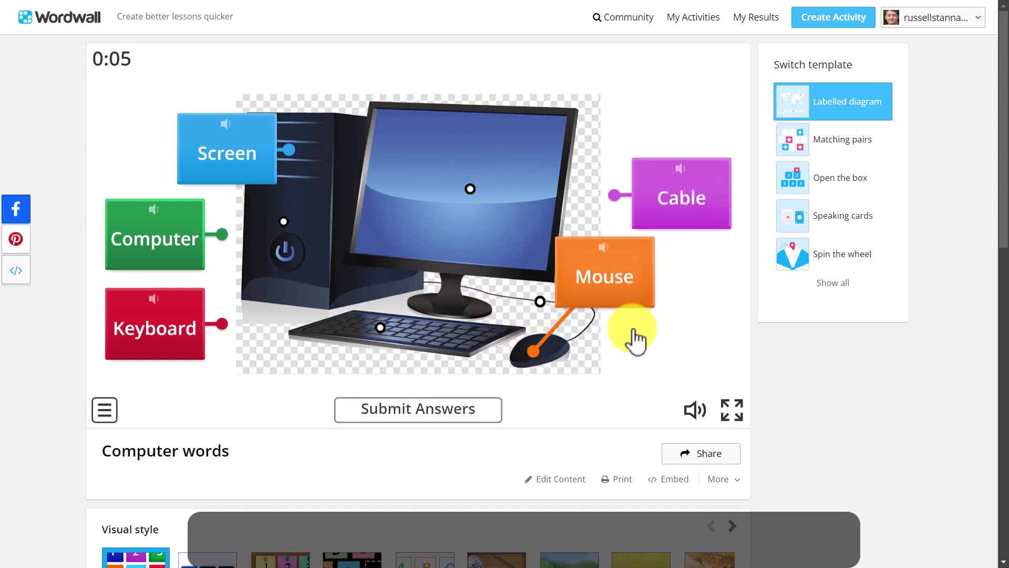
drag(633, 164, 541, 301)
drag(198, 237, 283, 221)
drag(222, 145, 470, 189)
drag(220, 324, 380, 328)
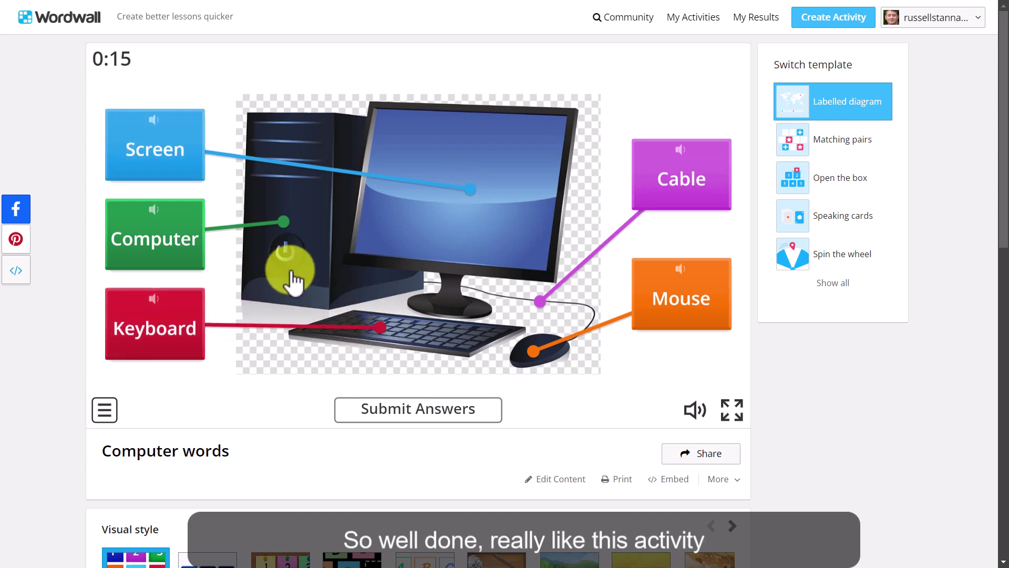
click(412, 418)
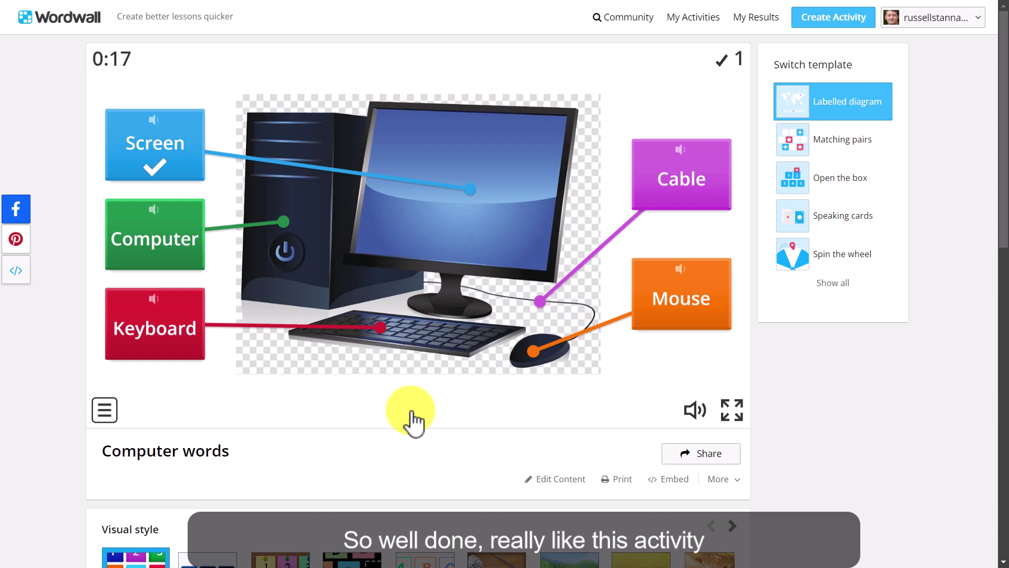